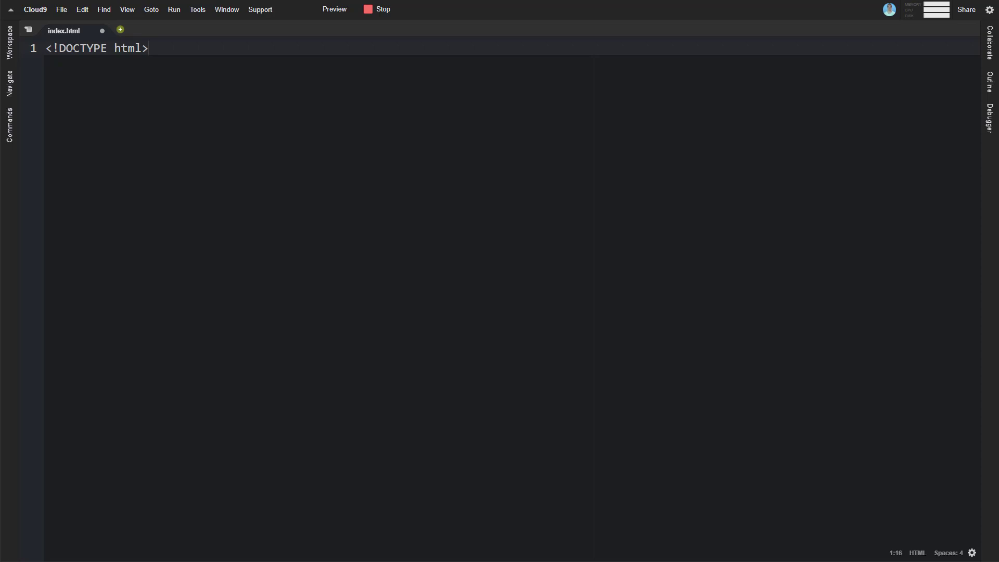
Step: Add a blank line 2 below the <!DOCTYPE html> declaration
{"action": "left_click", "coordinate": [73, 48]}
{"action": "left_click", "coordinate": [180, 45]}
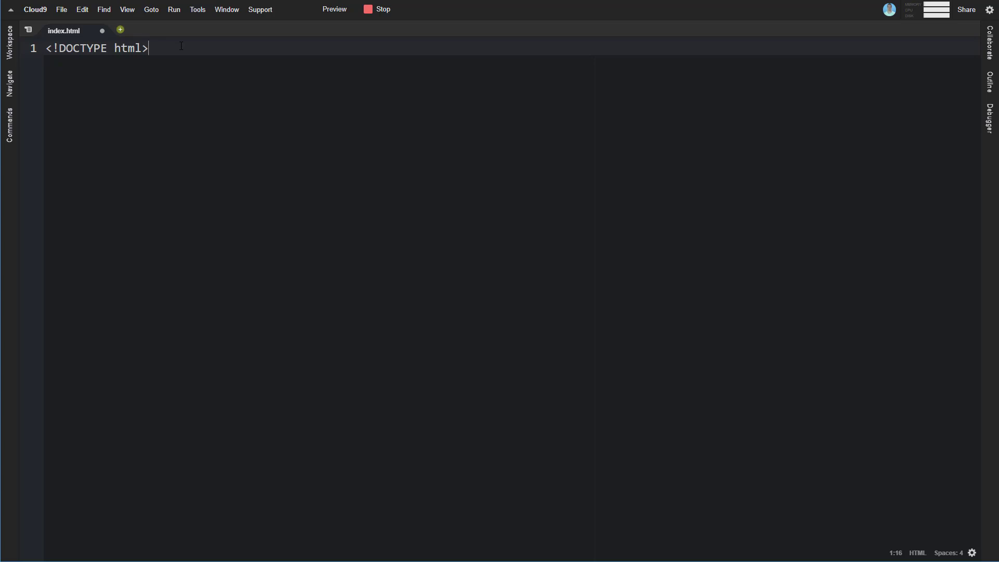
{"action": "key", "text": "Return"}
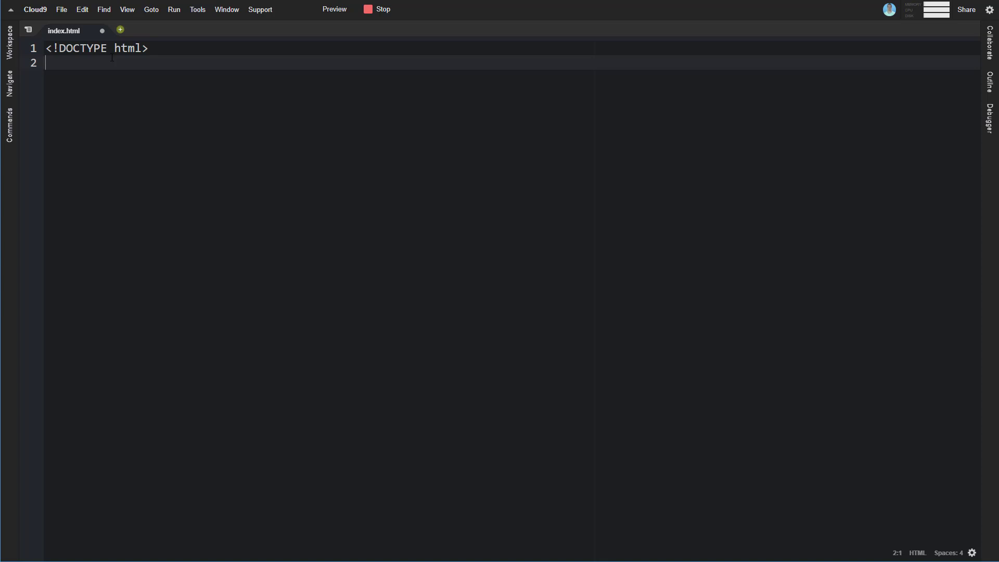
{"action": "type", "text": "<ht"}
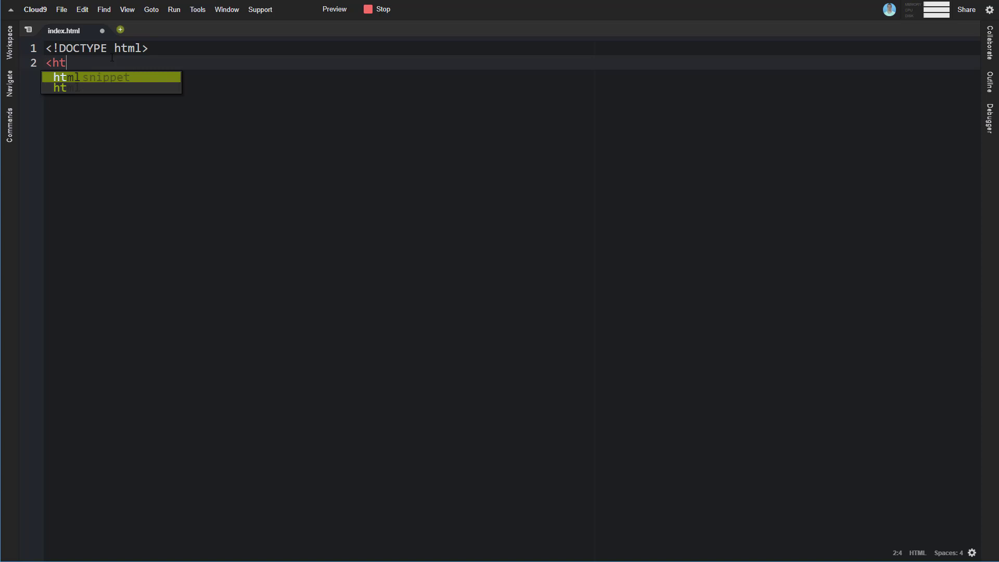
{"action": "type", "text": "ml>"}
Step: Leave an indented empty line between the new <html> and </html> tags
{"action": "key", "text": "Return"}
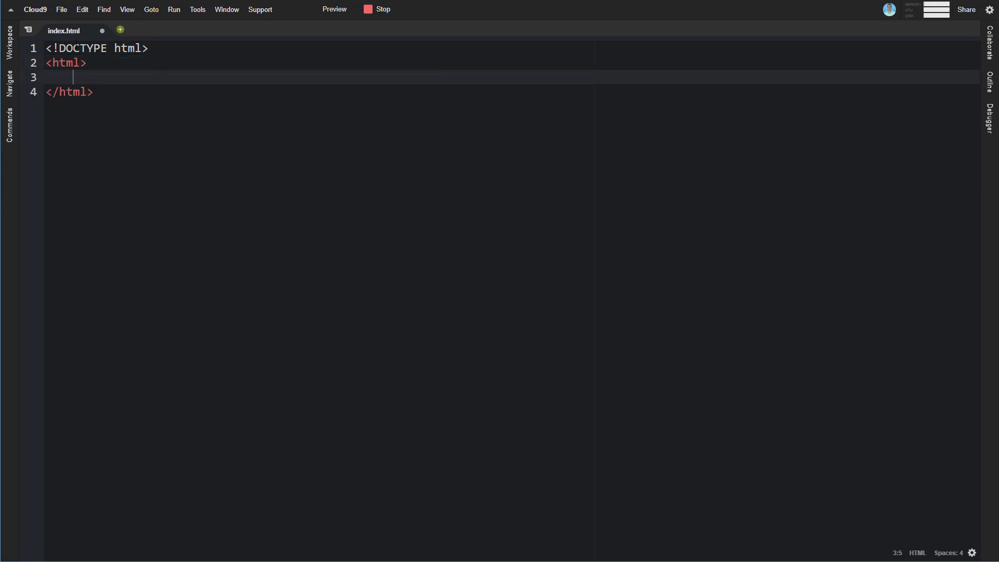
{"action": "left_click", "coordinate": [129, 49]}
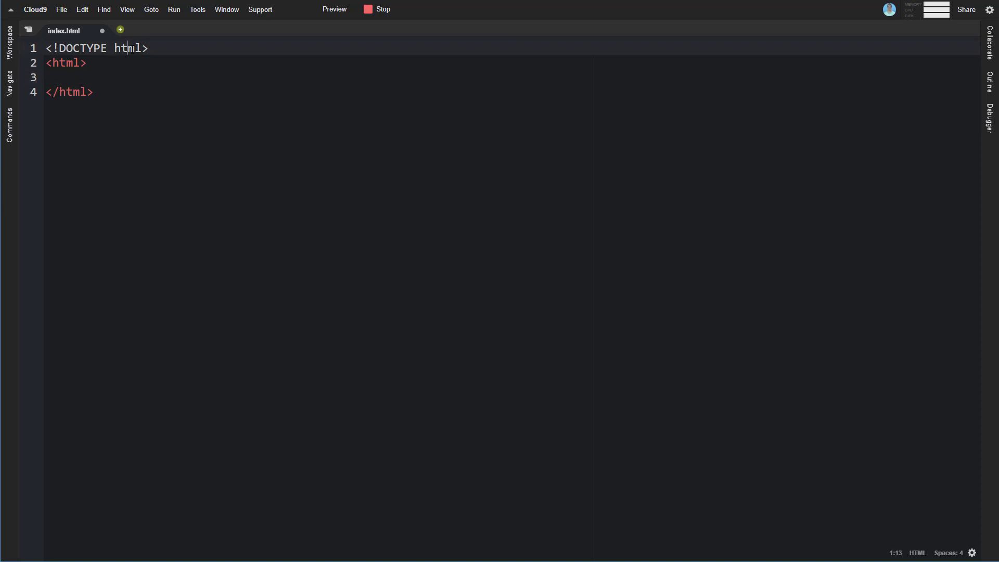
{"action": "left_click", "coordinate": [100, 79]}
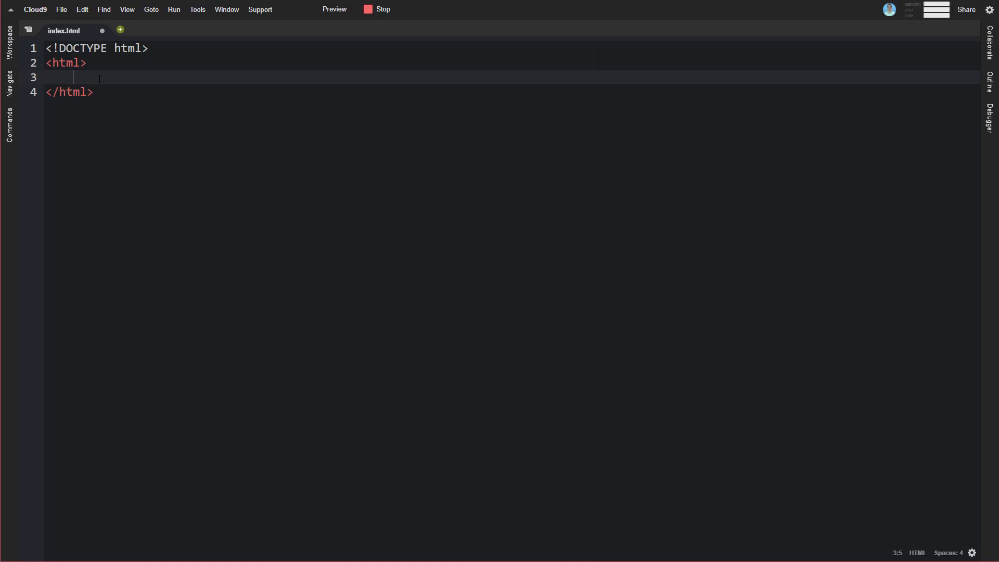
{"action": "type", "text": "<head>"}
Step: Create empty <head> and <body> sections, each with an indented blank line
{"action": "key", "text": "Return"}
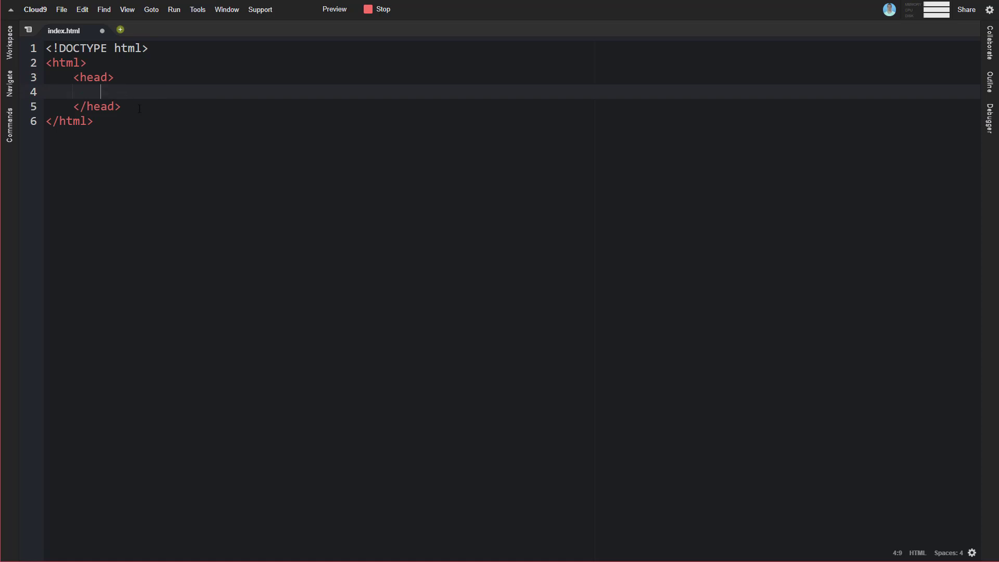
{"action": "left_click", "coordinate": [138, 108]}
{"action": "key", "text": "Return"}
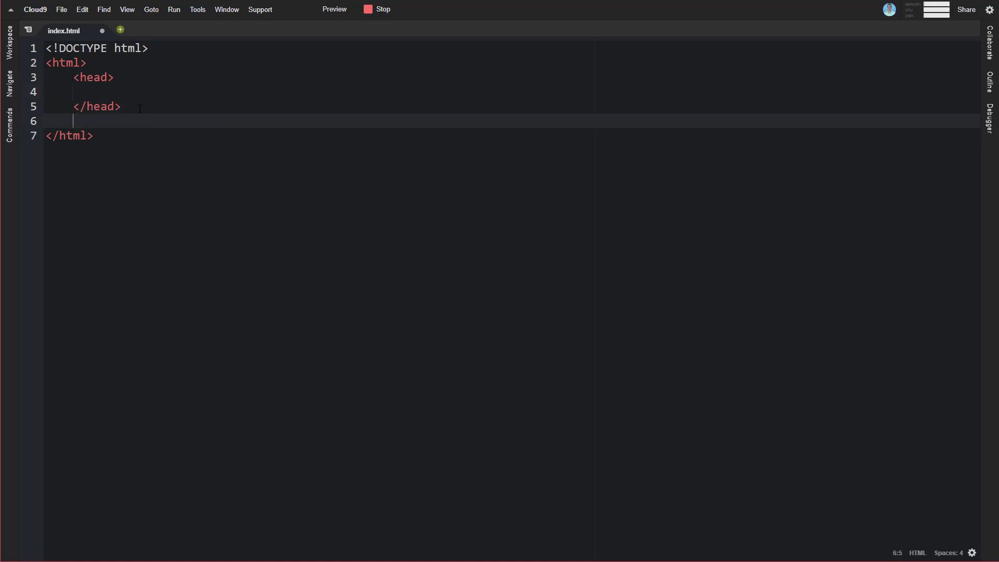
{"action": "type", "text": "<oby"}
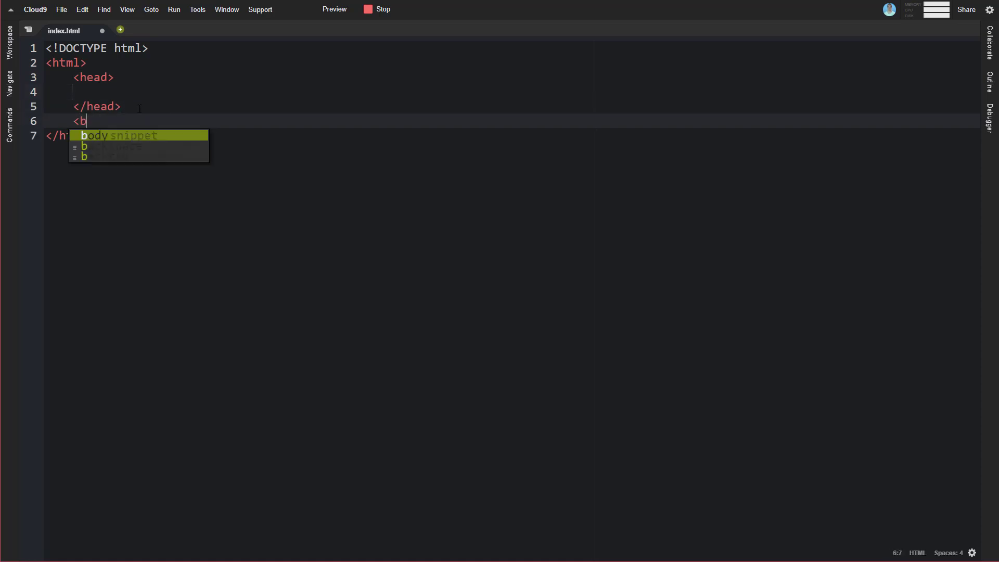
{"action": "key", "text": "Return"}
{"action": "key", "text": "Return"}
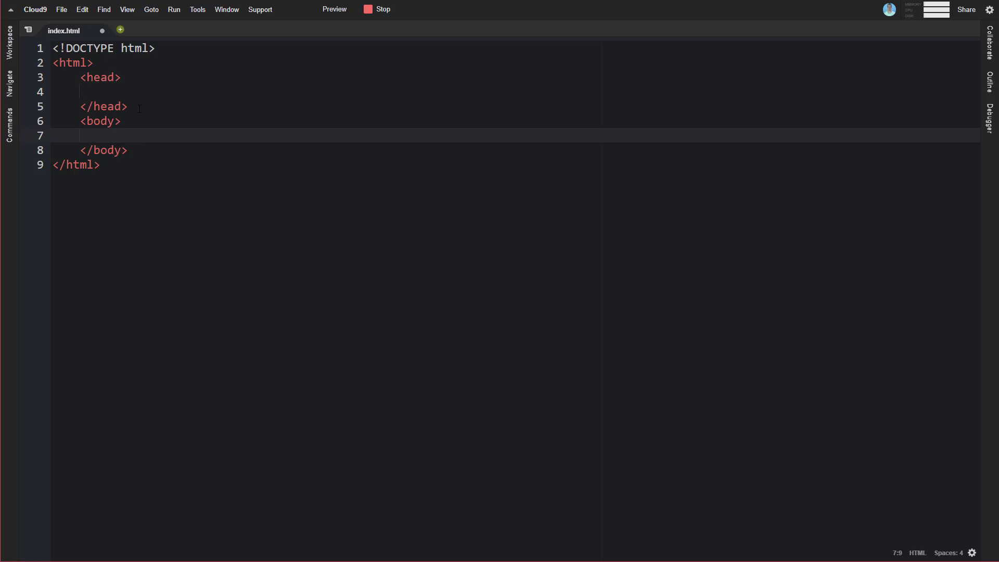
{"action": "left_click", "coordinate": [127, 90]}
{"action": "left_click", "coordinate": [142, 138]}
{"action": "left_click", "coordinate": [156, 86]}
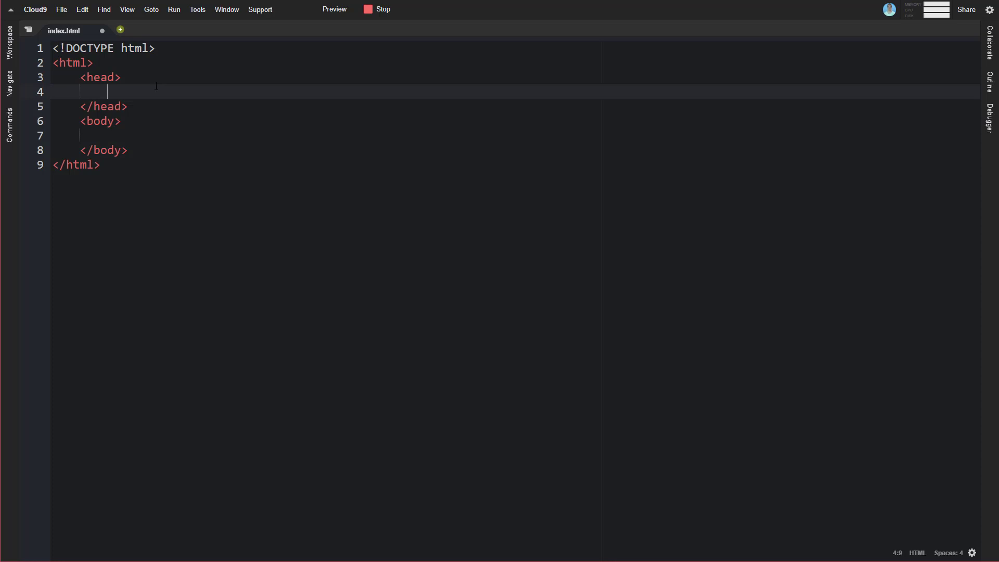
{"action": "left_click", "coordinate": [136, 139]}
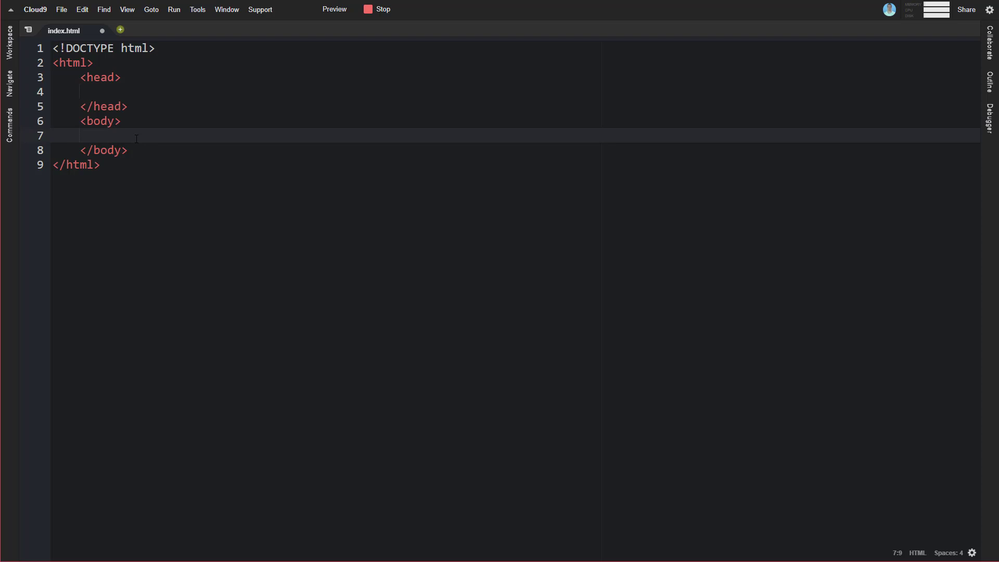
Step: Enter the head title 'My First Web Page', fixing typos, and save index.html
{"action": "left_click", "coordinate": [159, 92]}
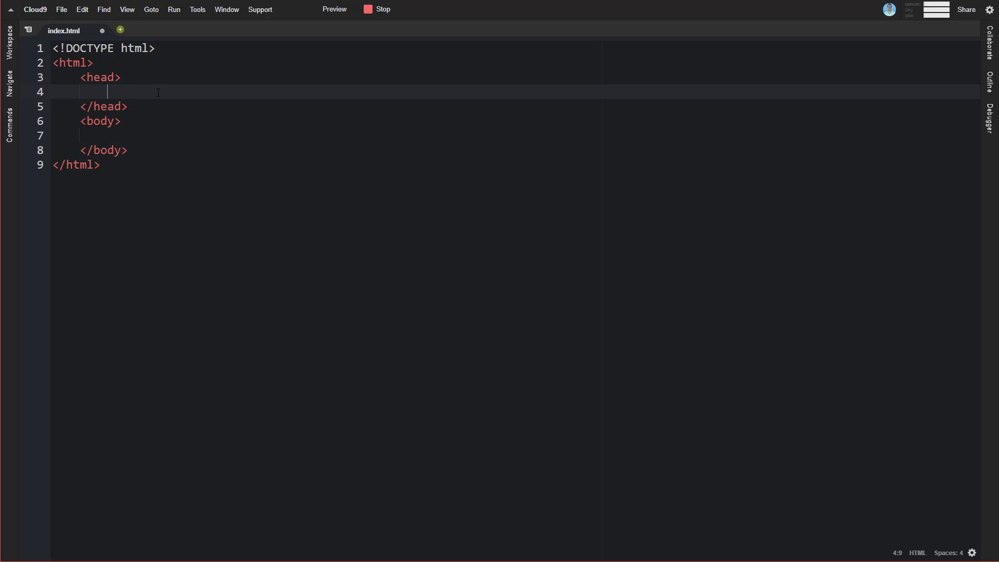
{"action": "type", "text": "<tit"}
{"action": "key", "text": "BackSpace"}
{"action": "key", "text": "BackSpace"}
{"action": "key", "text": "BackSpace"}
{"action": "type", "text": "title>"}
{"action": "type", "text": "My F"}
{"action": "type", "text": "irst WEb "}
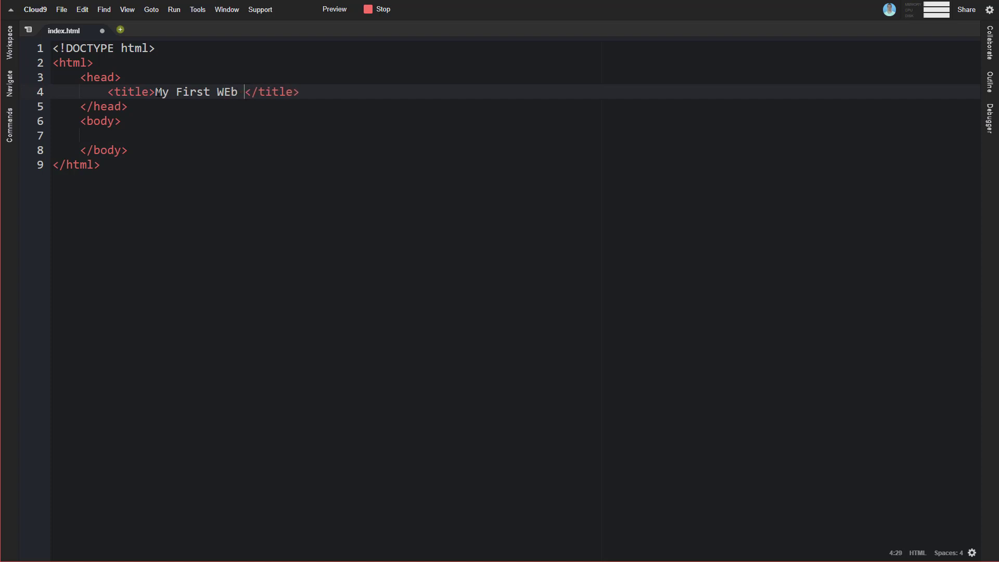
{"action": "type", "text": "Pa"}
{"action": "key", "text": "BackSpace"}
{"action": "key", "text": "BackSpace"}
{"action": "key", "text": "BackSpace"}
{"action": "key", "text": "BackSpace"}
{"action": "key", "text": "BackSpace"}
{"action": "type", "text": "eb Pa"}
{"action": "key", "text": "BackSpace"}
{"action": "key", "text": "BackSpace"}
{"action": "key", "text": "BackSpace"}
{"action": "type", "text": "b"}
{"action": "type", "text": " Page"}
{"action": "key", "text": "ctrl+s"}
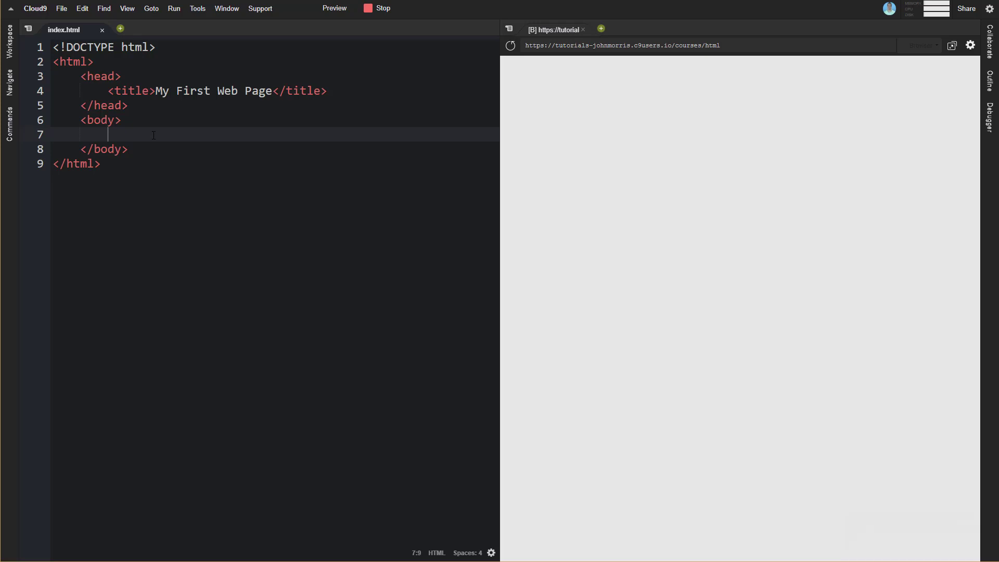
{"action": "type", "text": ","}
Step: Finish the <h1>My First Page</h1> body heading without the stray comma and save
{"action": "key", "text": "BackSpace"}
{"action": "type", "text": "<"}
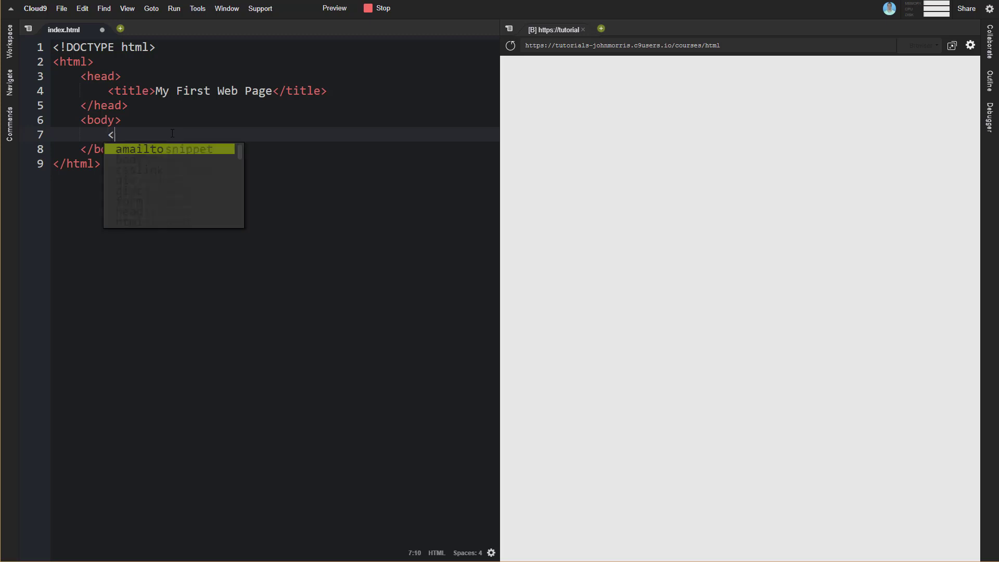
{"action": "type", "text": "h1>"}
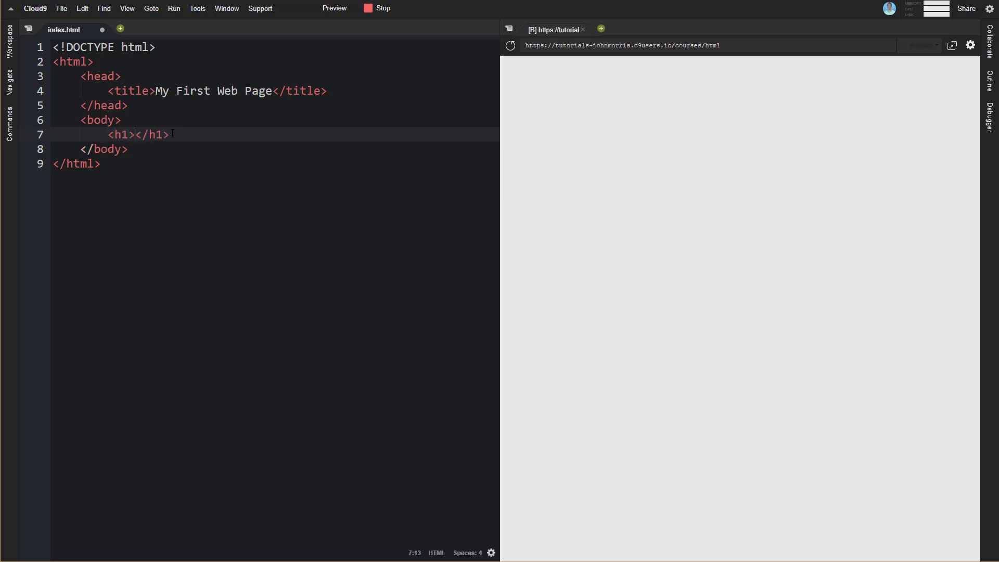
{"action": "type", "text": "My First "}
{"action": "type", "text": "Page"}
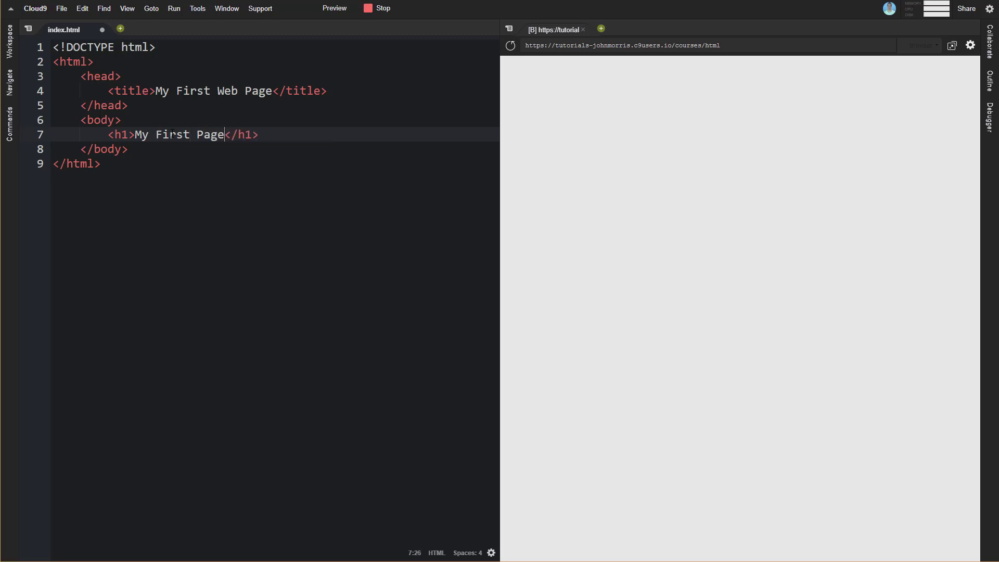
{"action": "key", "text": "ctrl+s"}
Step: Reload the preview so the 'My First Page' heading renders
{"action": "left_click", "coordinate": [510, 46]}
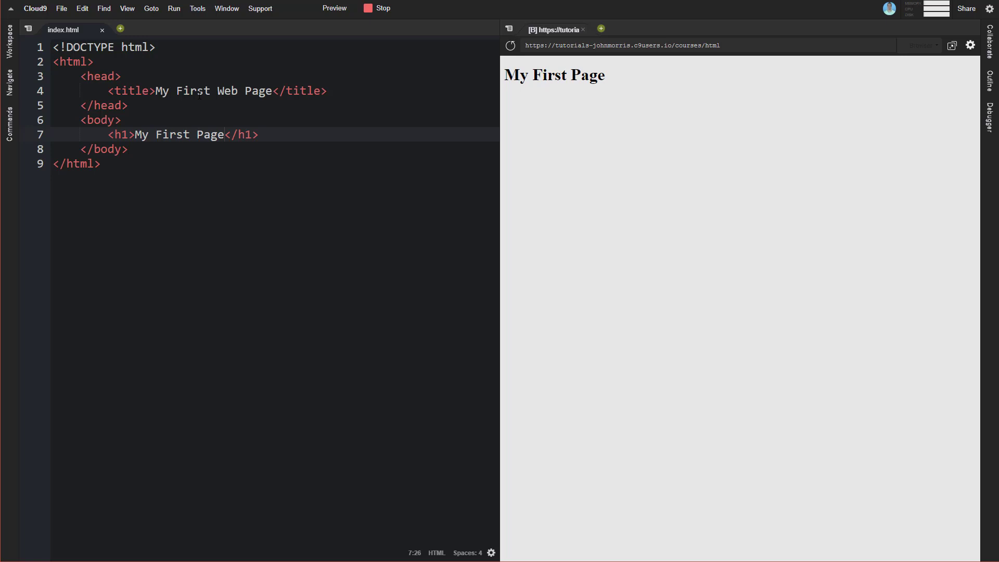
{"action": "left_click", "coordinate": [152, 171]}
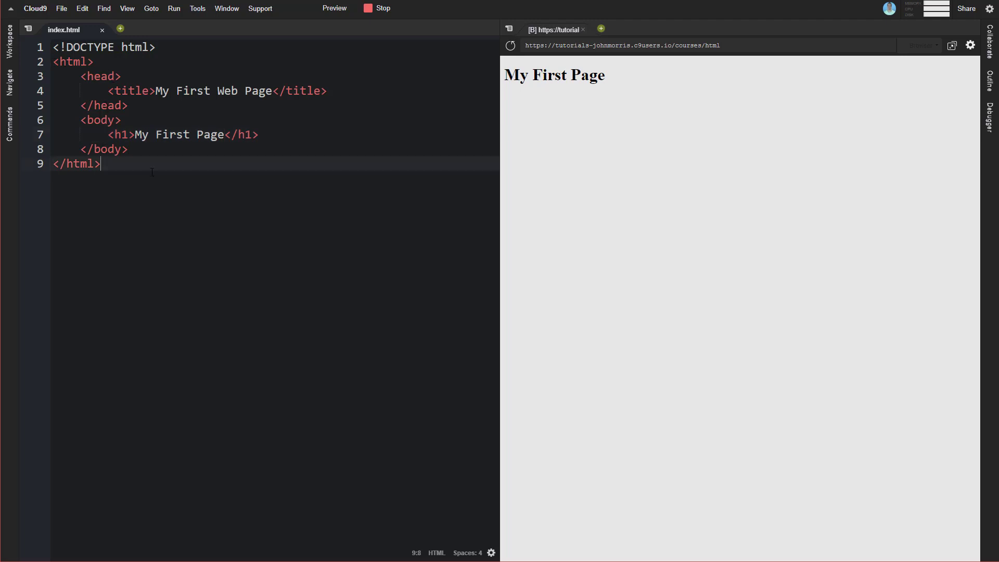